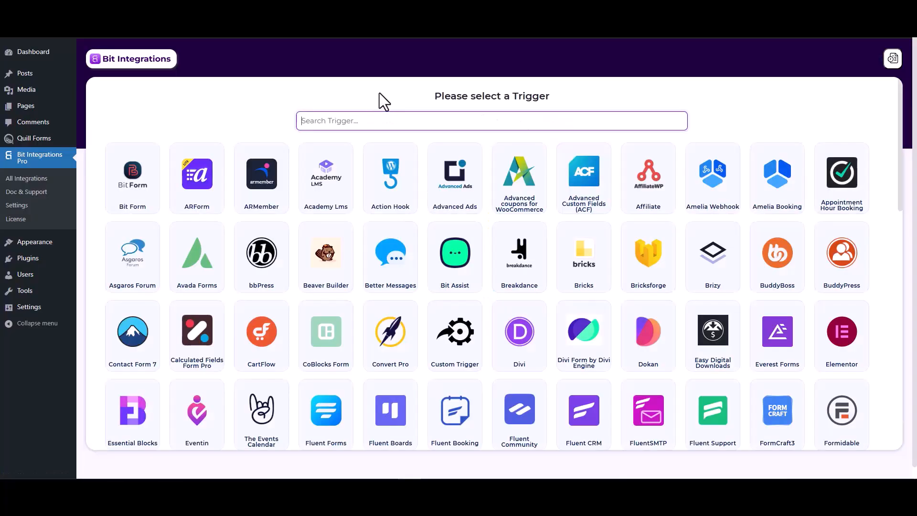
Pick Quill Forms with the Form Submission event as the trigger and start fetching
text(qui)
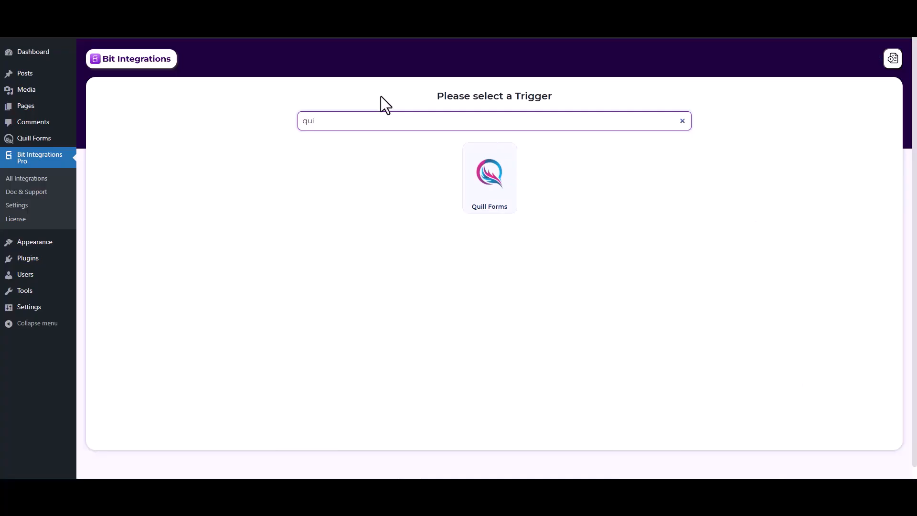
click(487, 186)
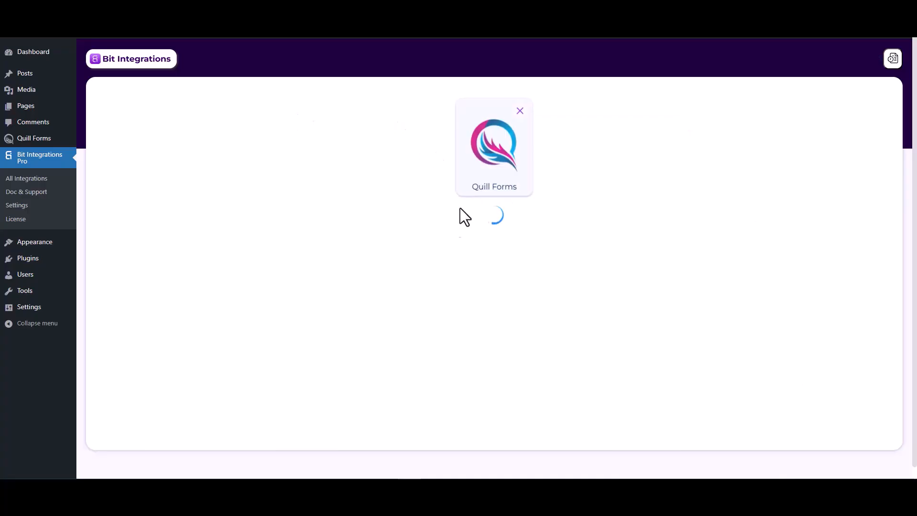
click(434, 235)
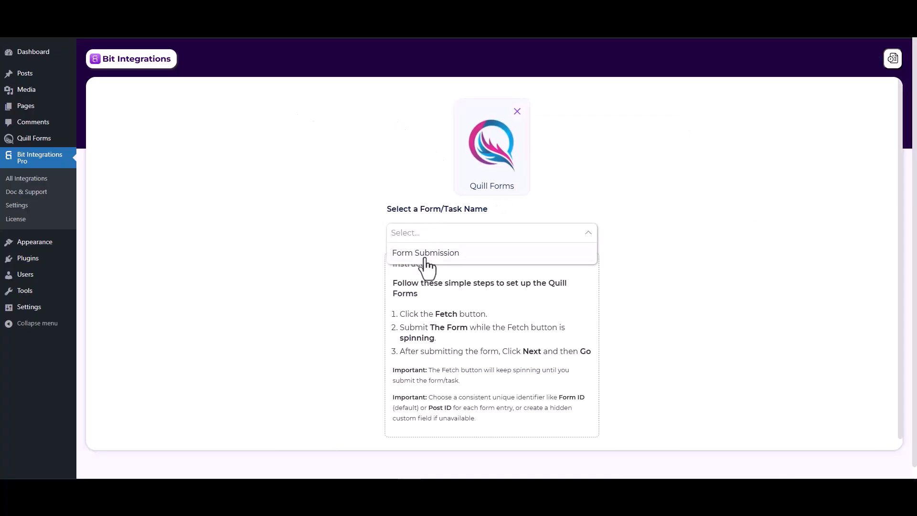
click(427, 261)
click(492, 263)
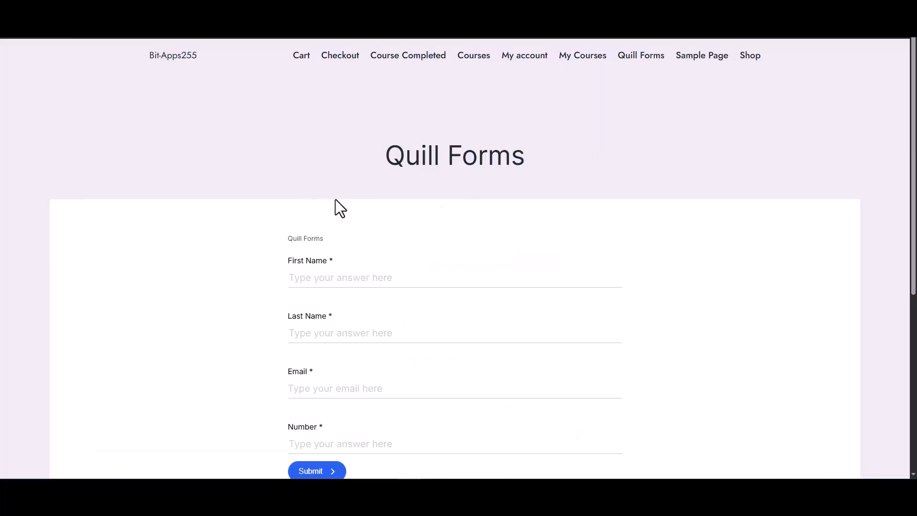
Submit a Quill Forms entry with first name 'test', last name 'test-1', an e-mail and number 1234
scroll(335, 200, down, 2)
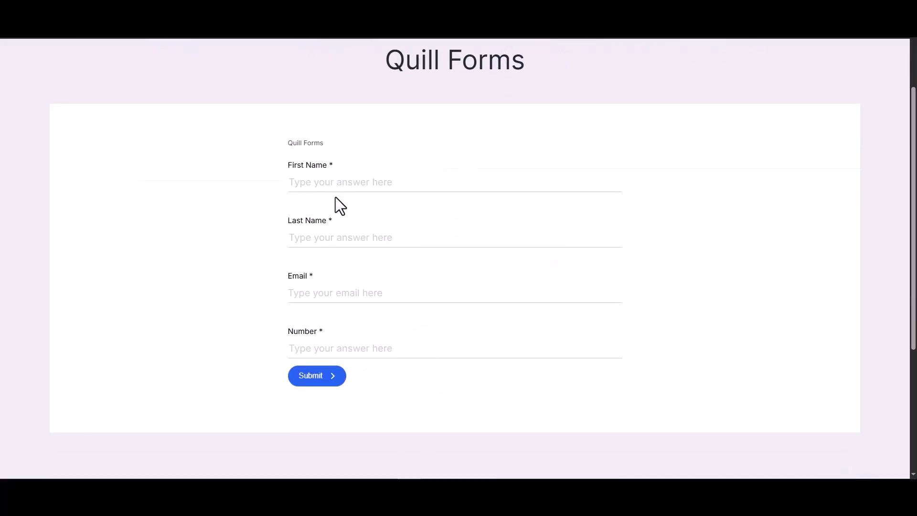
click(347, 188)
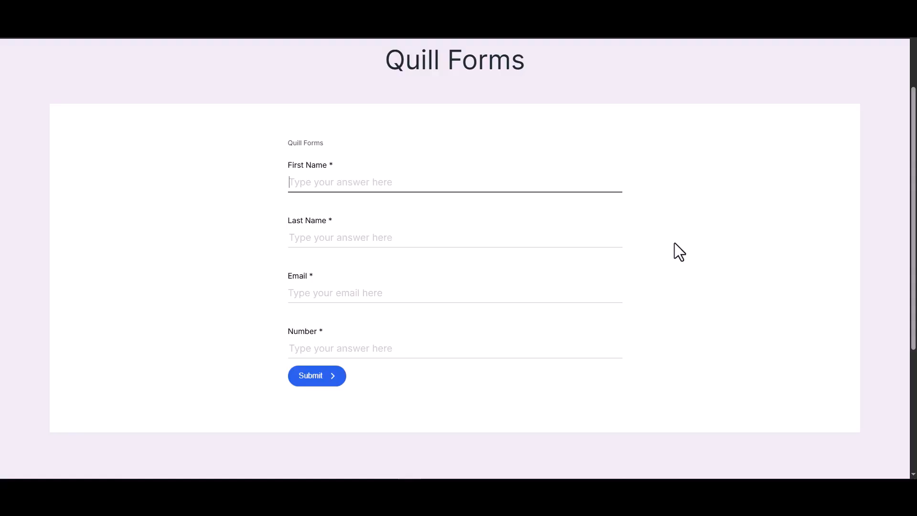
text(test)
click(582, 240)
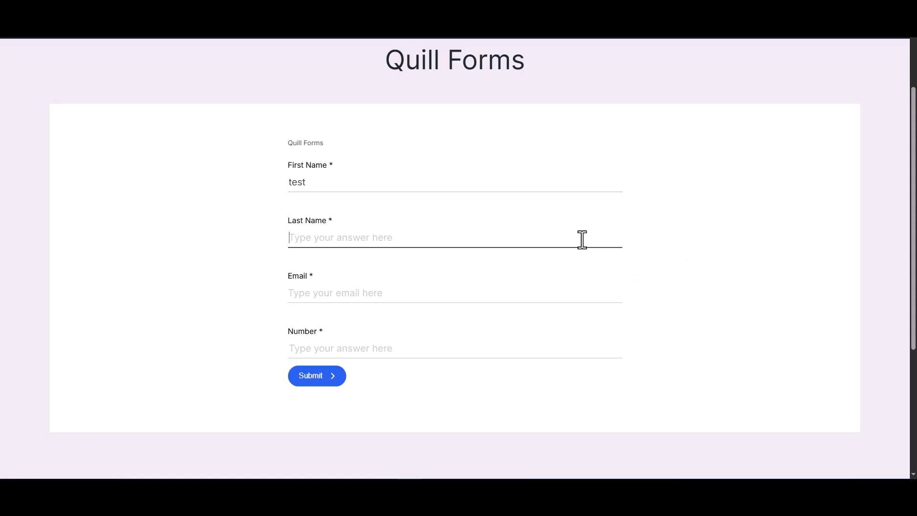
text(test-1)
click(415, 295)
text(test@gmail.com)
click(433, 344)
text(1234)
click(319, 380)
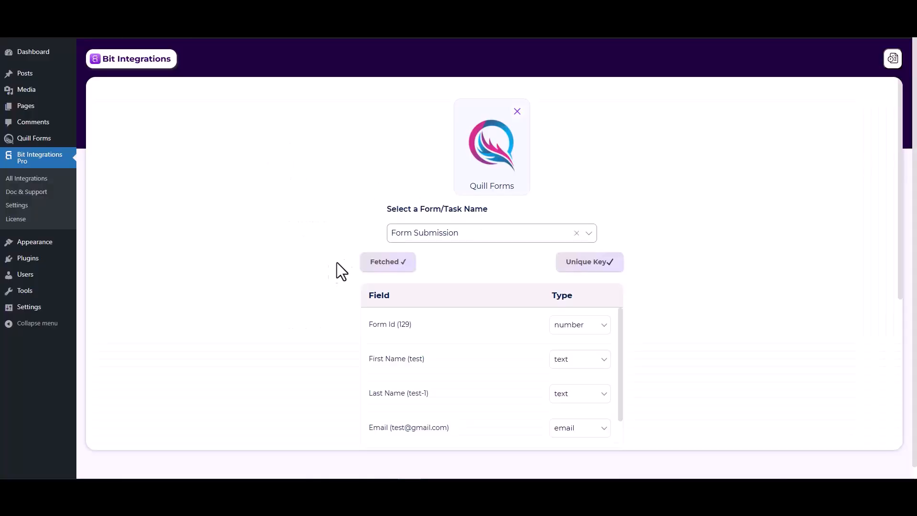
Set the action app by searching 'one' and choosing OneHashCRM
scroll(542, 271, down, 2)
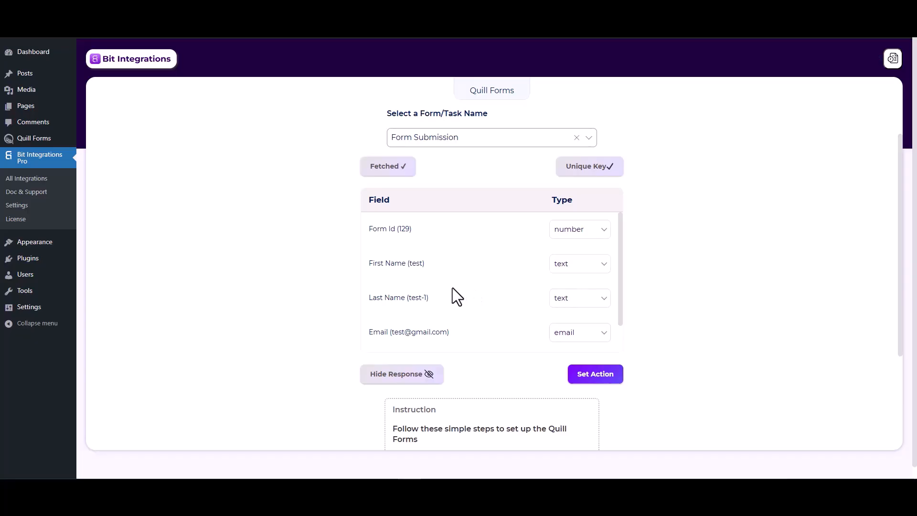
click(582, 376)
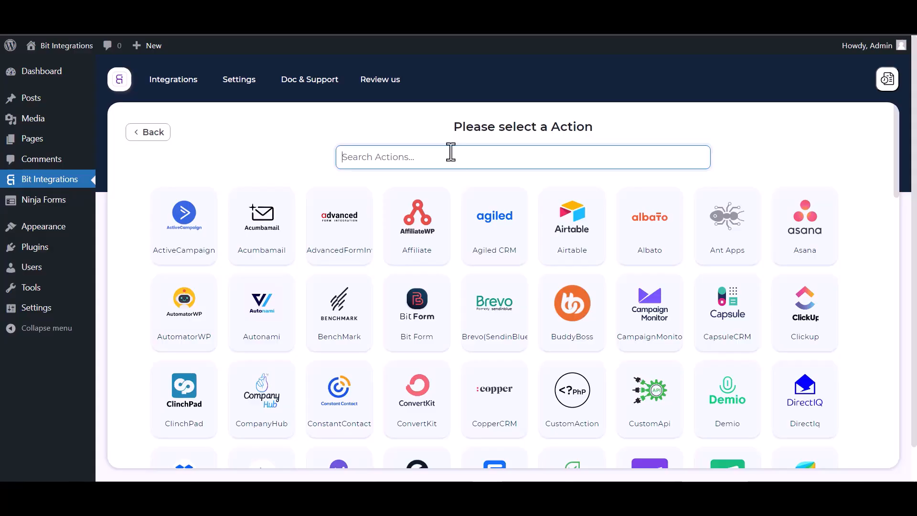
text(one)
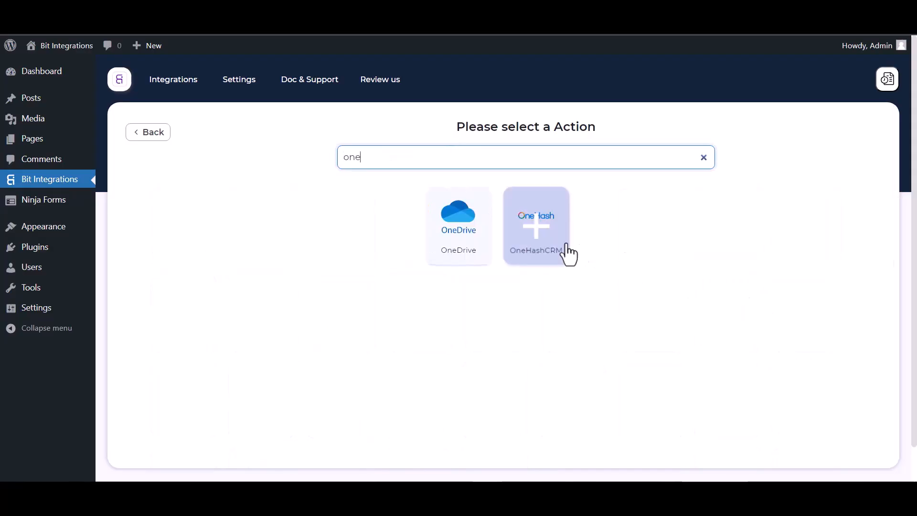
click(564, 246)
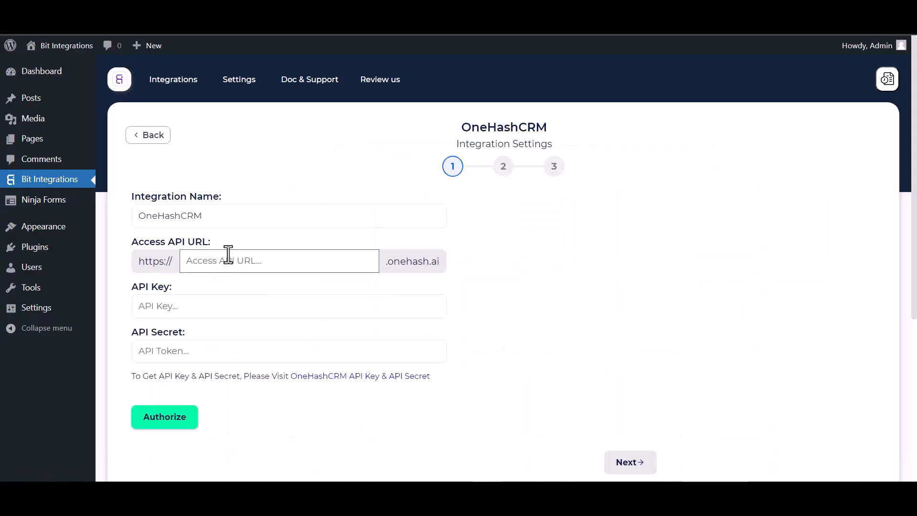
Enter the OneHash account subdomain as the Access API URL, fixing a typo
text(sarowarjahan)
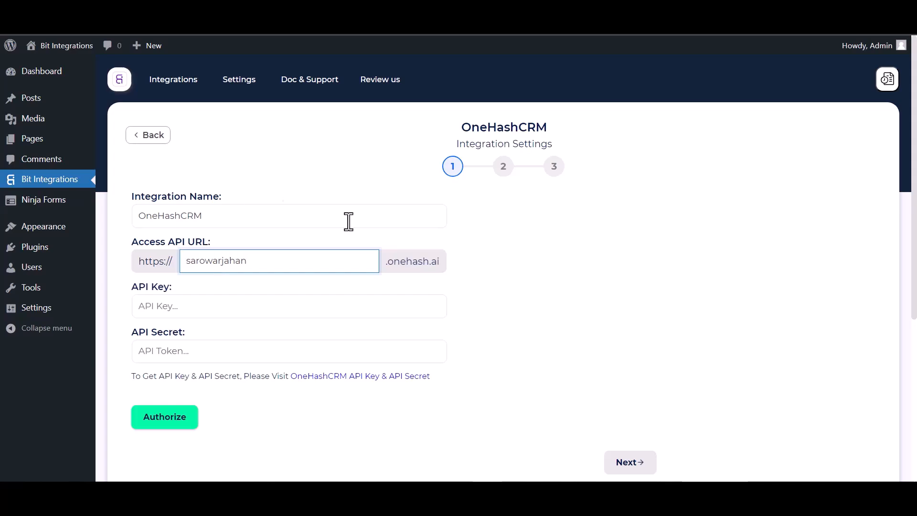
click(259, 309)
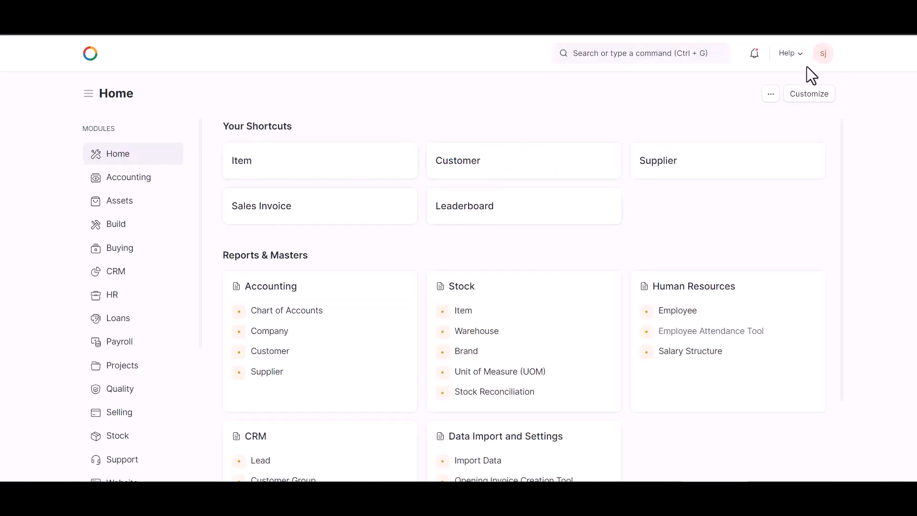
Generate new API keys under My Settings > API Access in OneHash CRM
click(820, 60)
click(765, 110)
scroll(285, 291, down, 5)
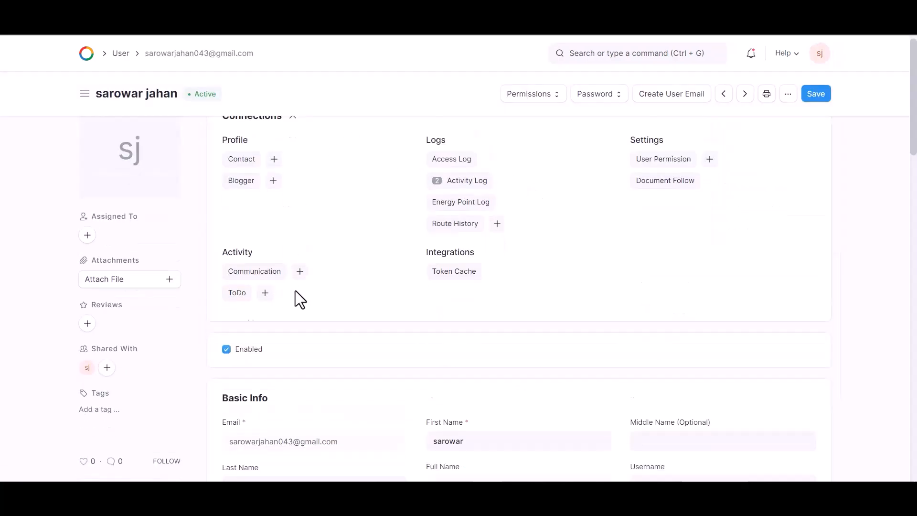
scroll(426, 274, down, 20)
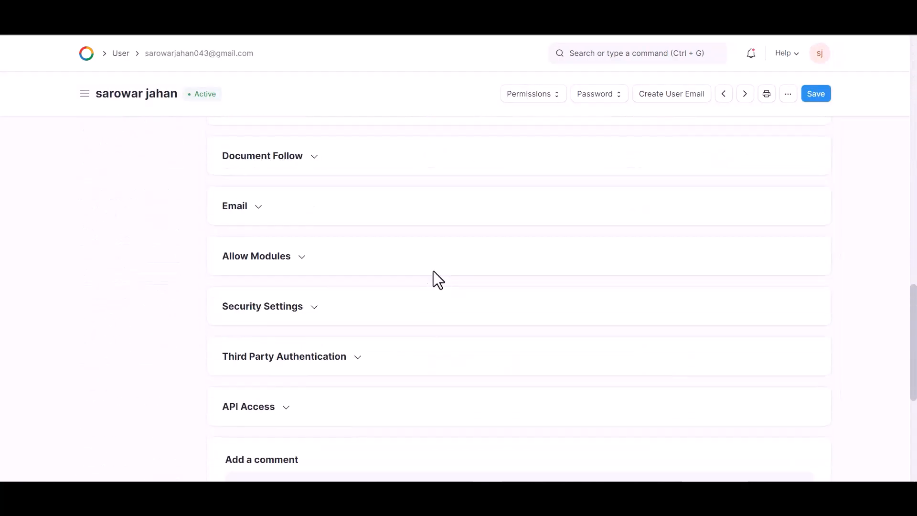
scroll(372, 275, down, 1)
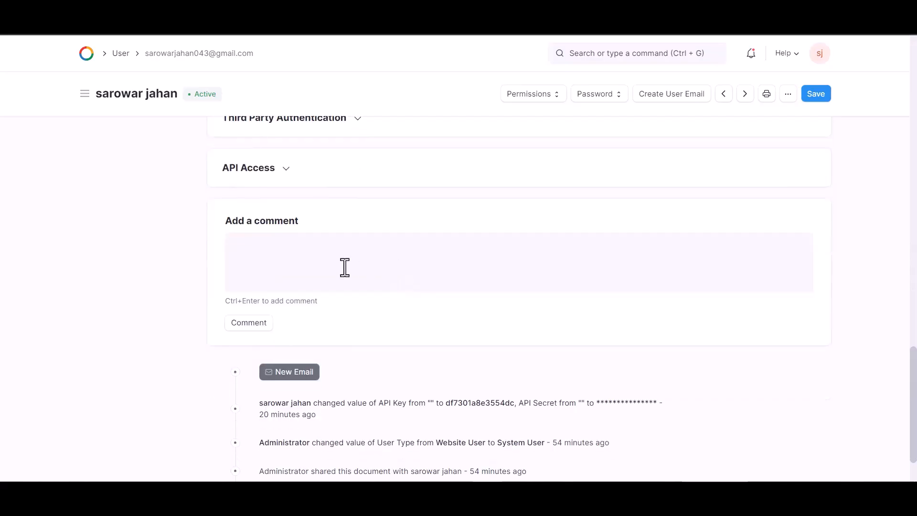
click(285, 175)
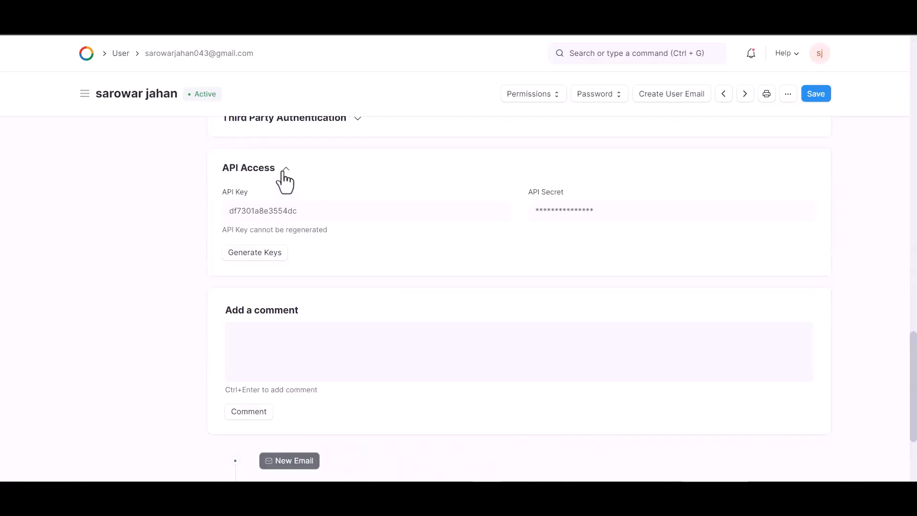
click(267, 253)
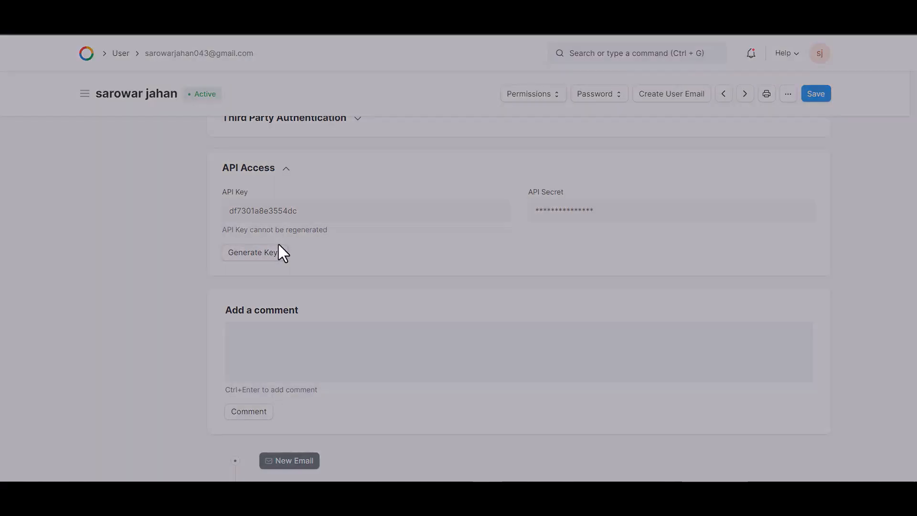
Copy the new API secret into Bit Integrations' API Secret field
drag(439, 106, 366, 106)
key(ctrl+c)
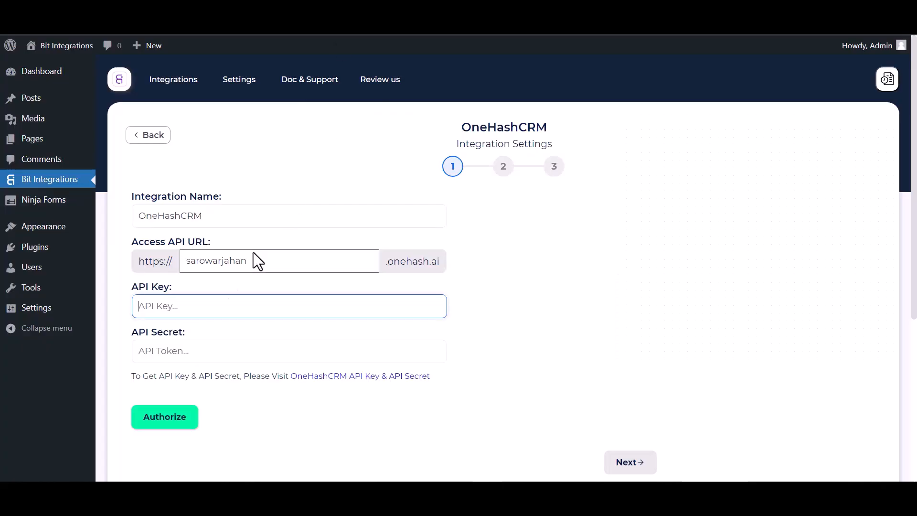
click(196, 351)
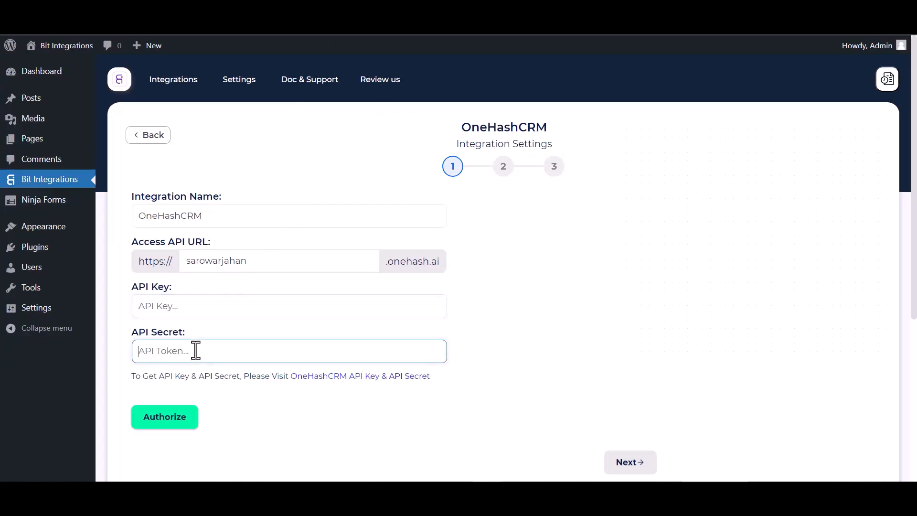
key(ctrl+v)
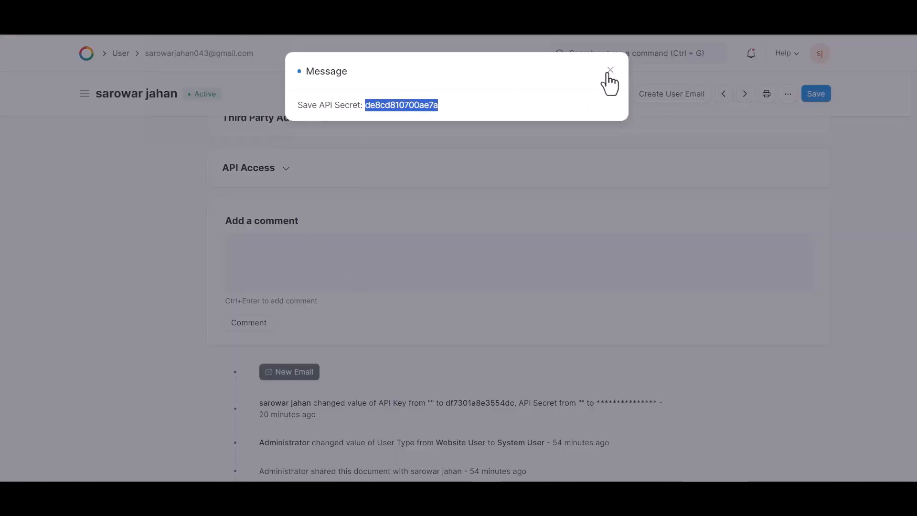
Copy the OneHash CRM user's API key into Bit Integrations' API Key field
click(610, 70)
click(277, 169)
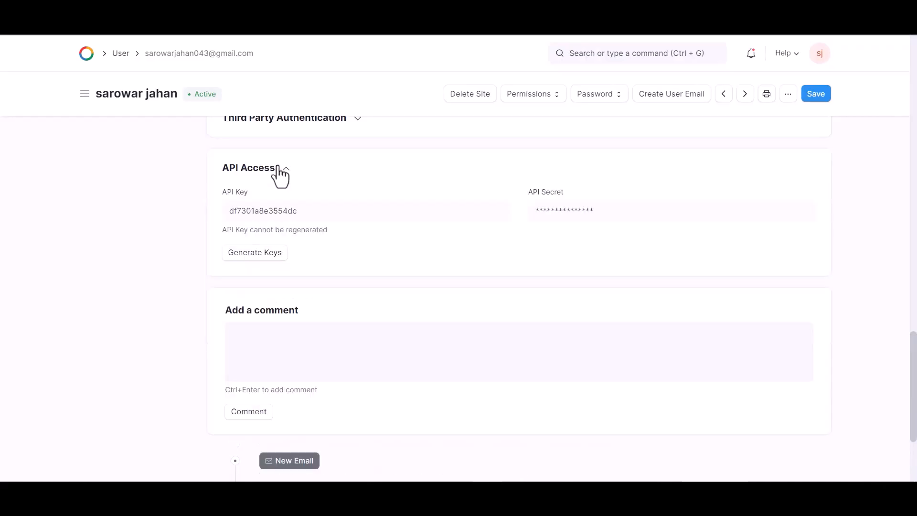
double_click(291, 209)
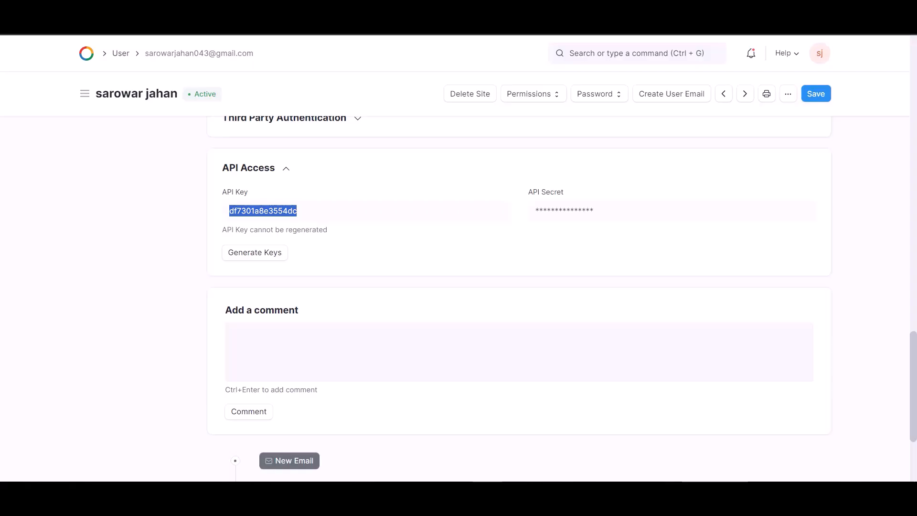
click(234, 22)
click(185, 309)
key(ctrl+v)
Authorize the OneHashCRM connection, then continue with Next
click(176, 425)
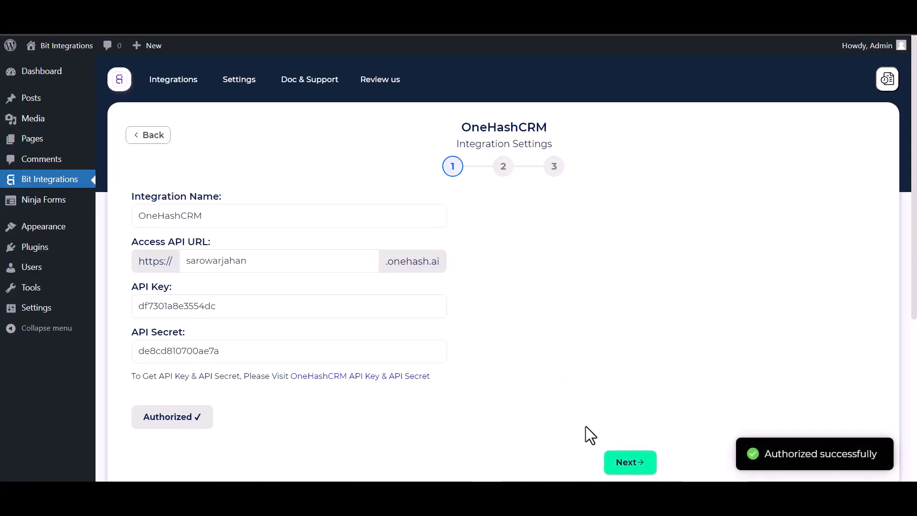
click(624, 463)
Choose the Create Contact action and map the form's First Name field
click(314, 216)
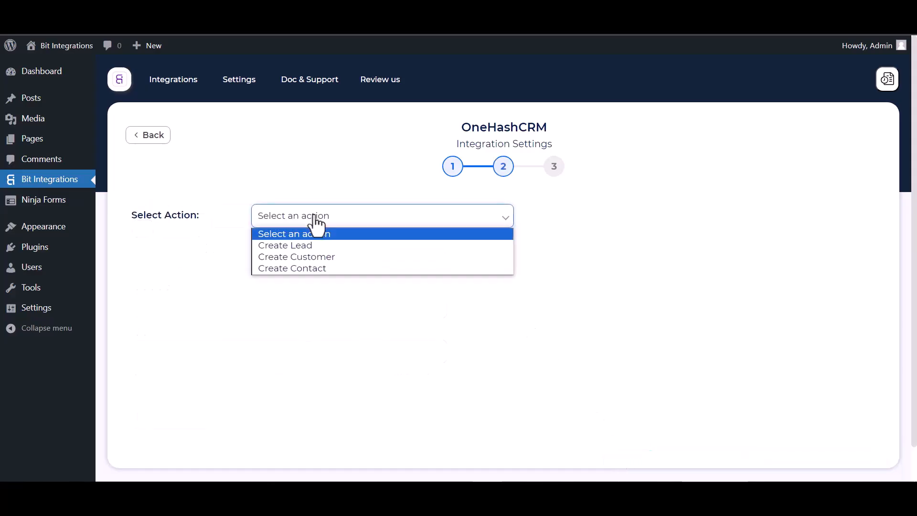
click(317, 268)
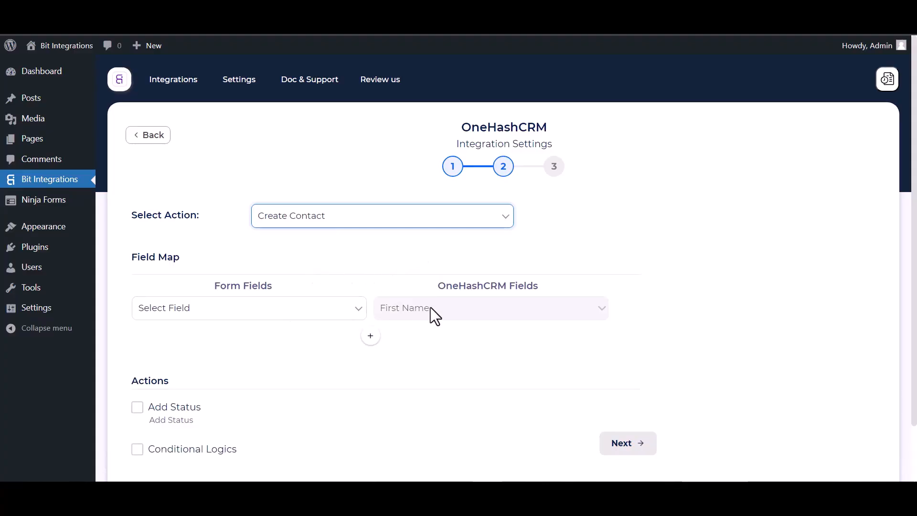
click(286, 310)
click(202, 348)
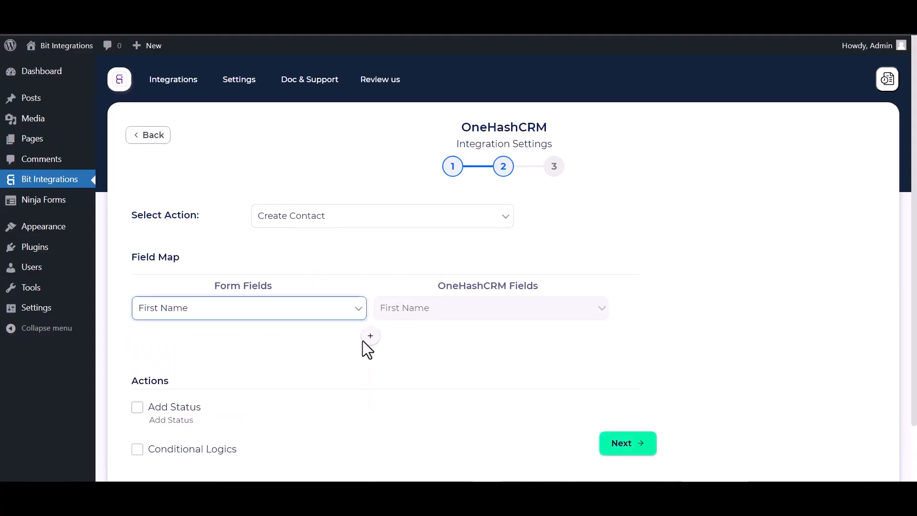
Add a mapping row linking the form's Last Name to CRM Last Name
click(369, 336)
click(416, 338)
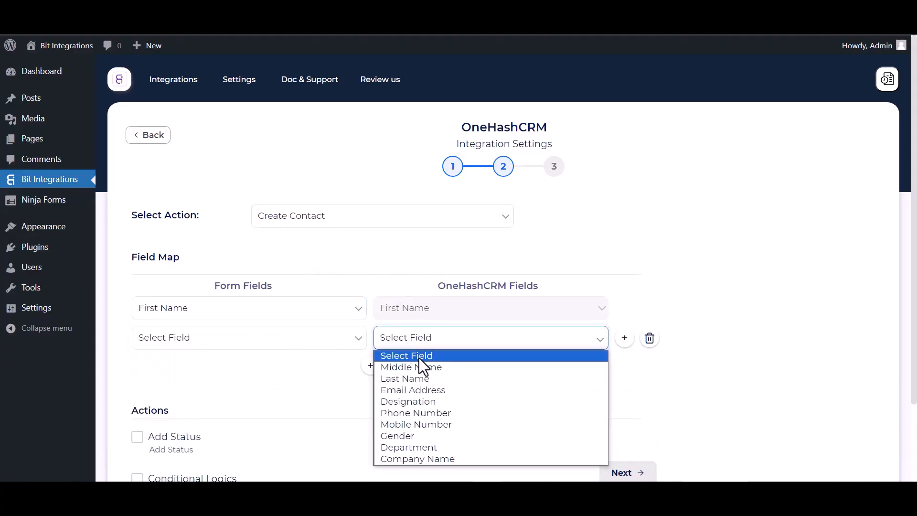
click(401, 378)
click(308, 342)
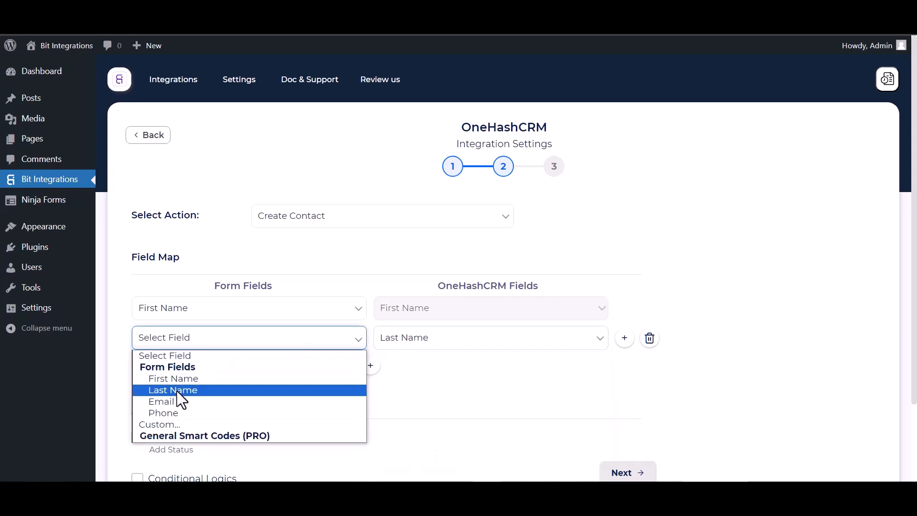
click(182, 391)
Add a mapping row linking the form's Email to Email Address
click(371, 366)
click(407, 372)
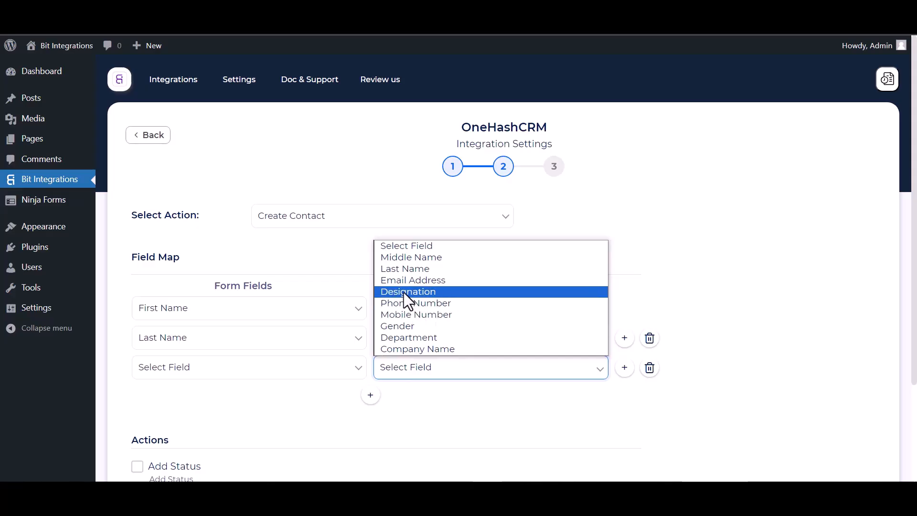
click(413, 282)
click(266, 369)
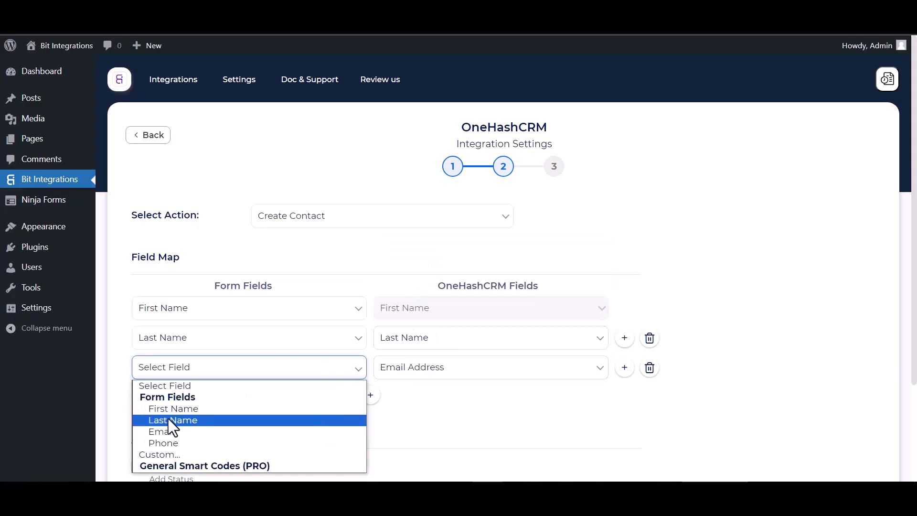
click(165, 431)
Add a mapping row linking the form's Phone to Phone Number
click(371, 395)
click(396, 401)
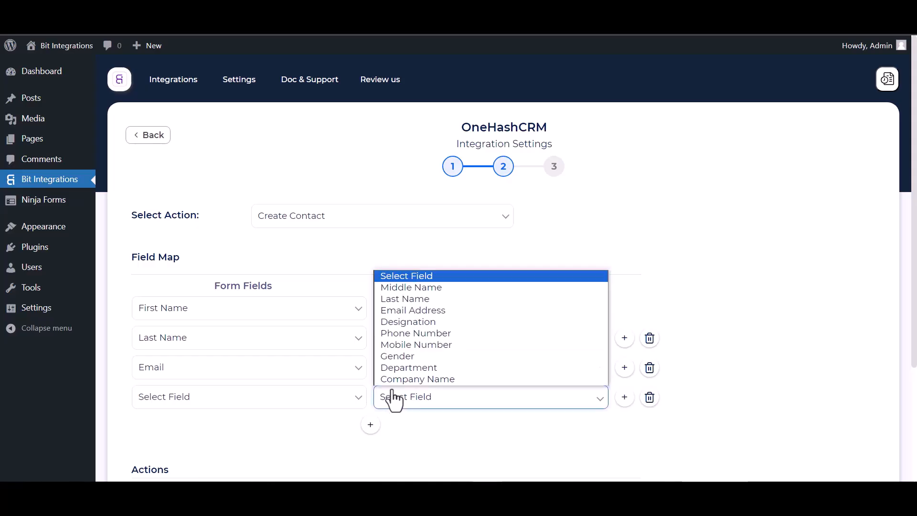
click(406, 333)
click(285, 401)
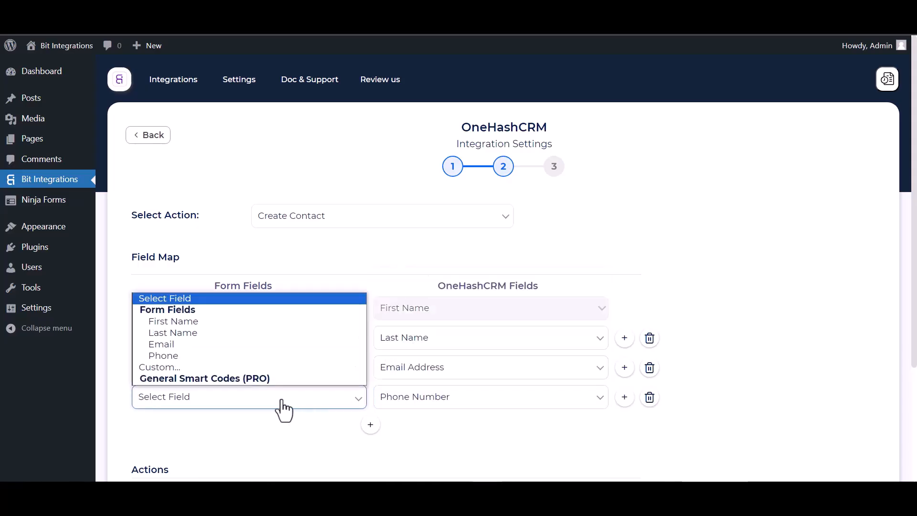
click(164, 356)
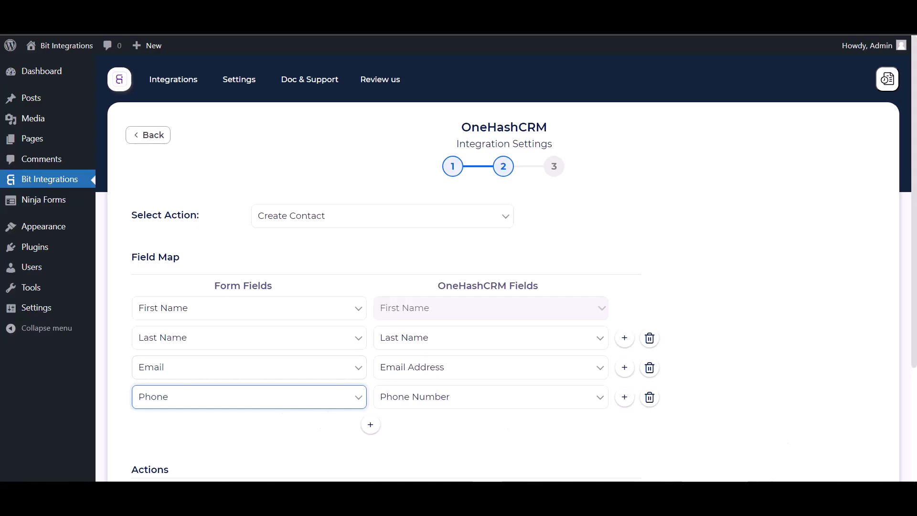
Leave Add Status and Conditional Logics off, then go Next and Finish & Save
click(677, 280)
scroll(460, 325, down, 1)
scroll(459, 324, down, 3)
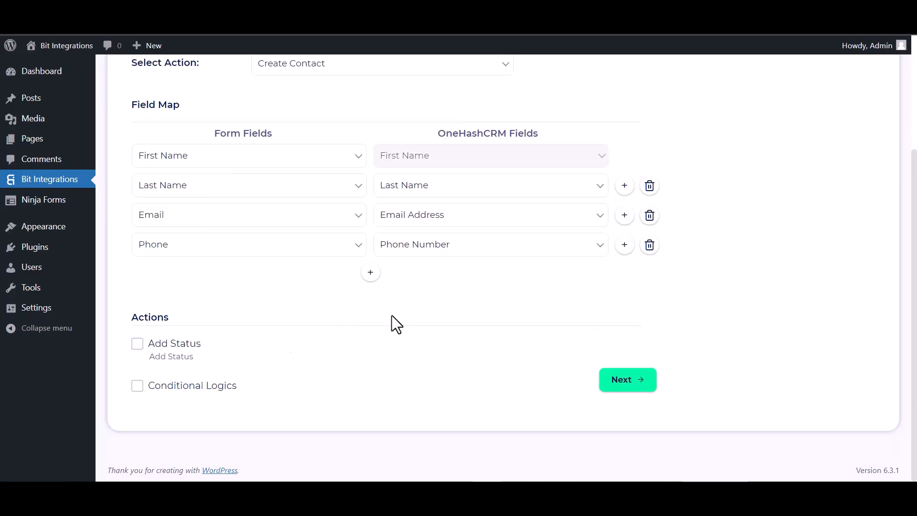
click(137, 344)
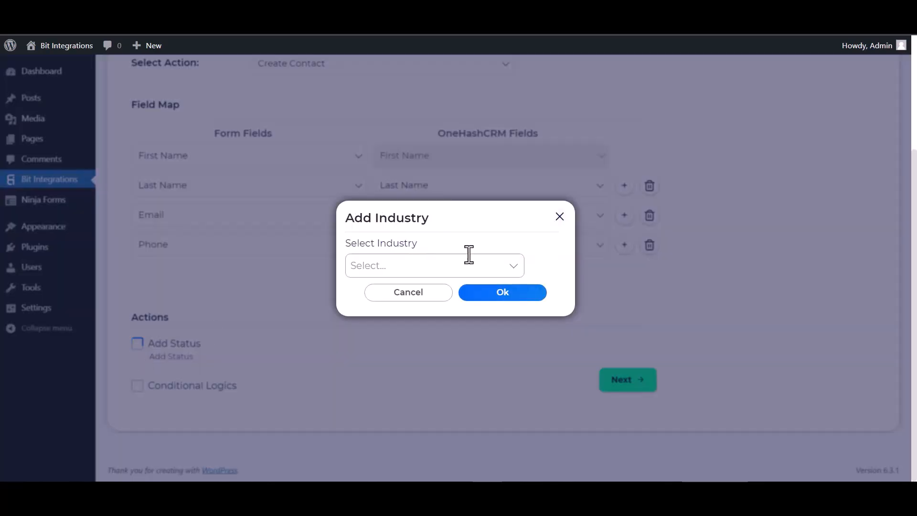
click(559, 218)
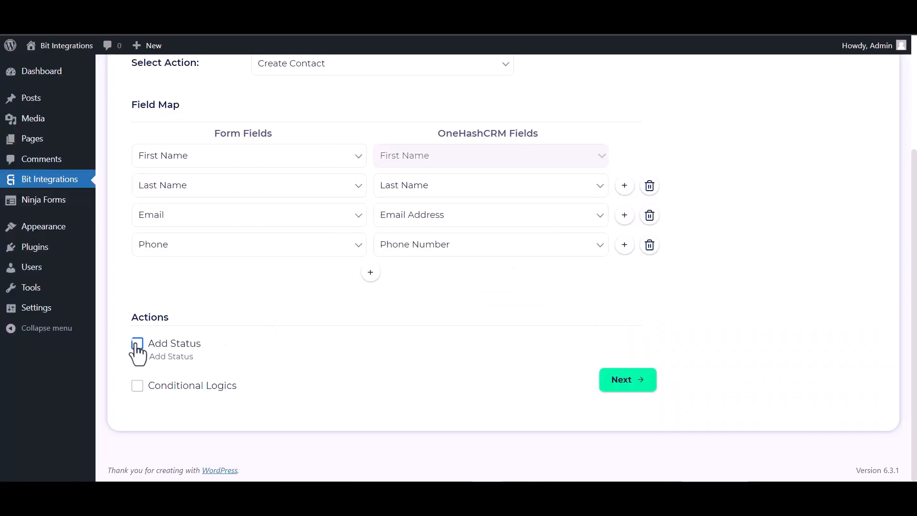
click(137, 386)
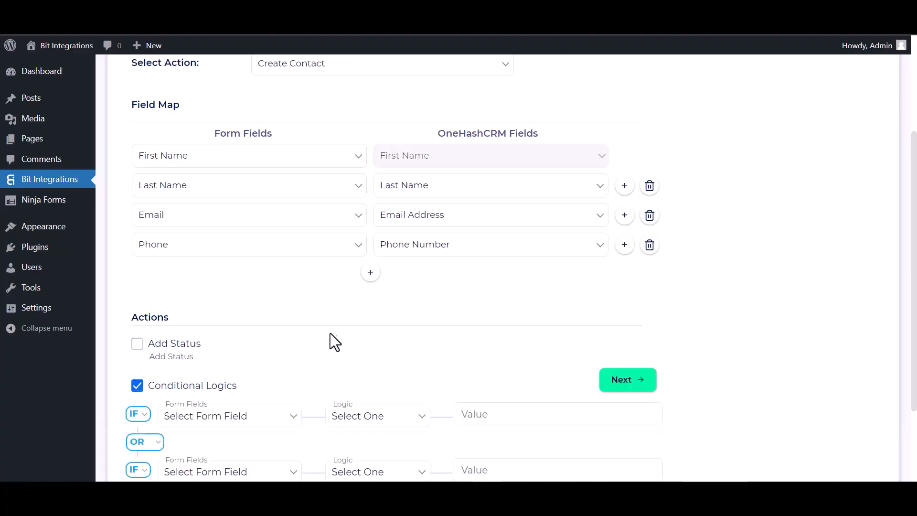
scroll(593, 302, down, 2)
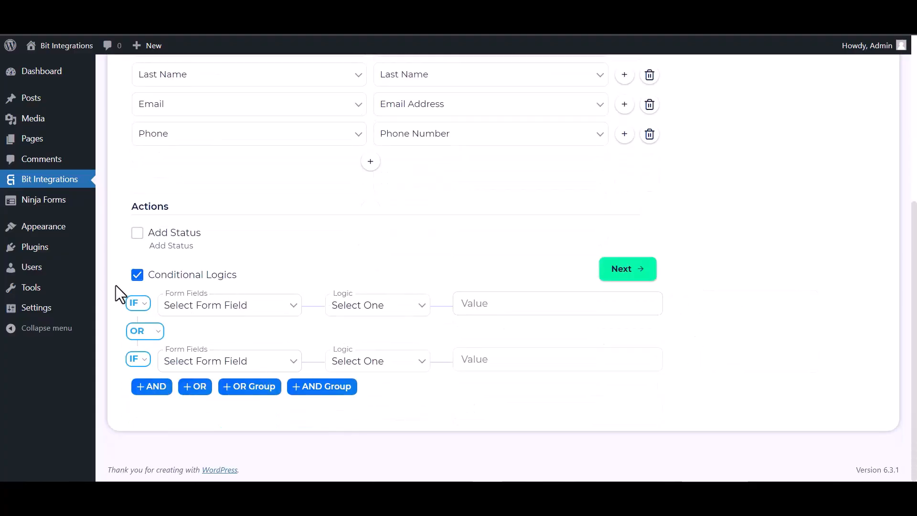
click(137, 276)
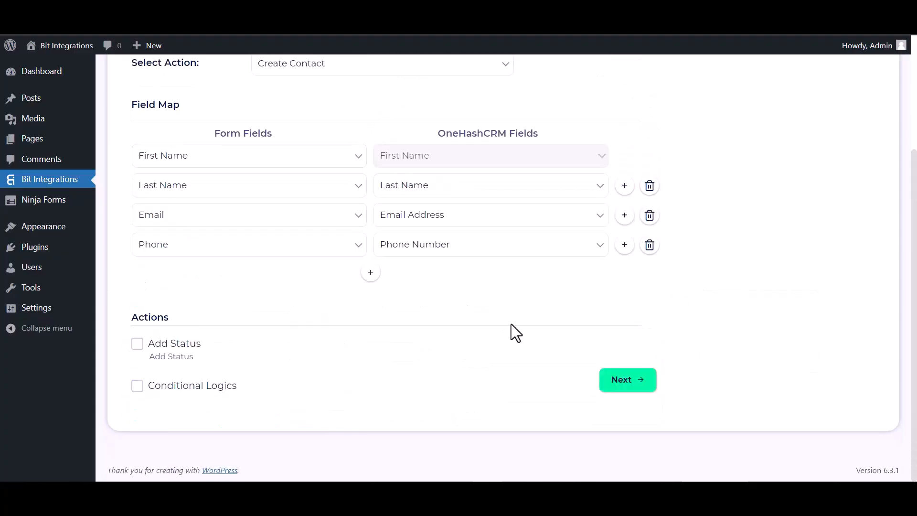
click(634, 383)
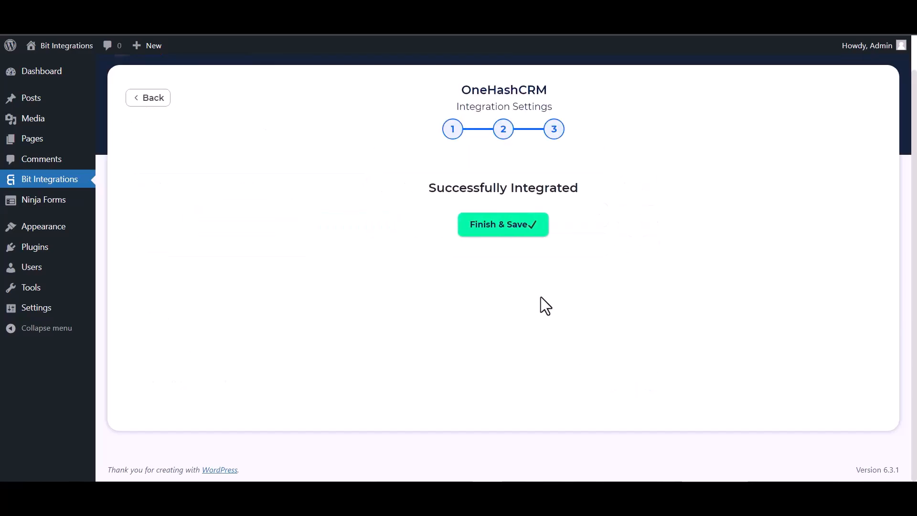
click(514, 237)
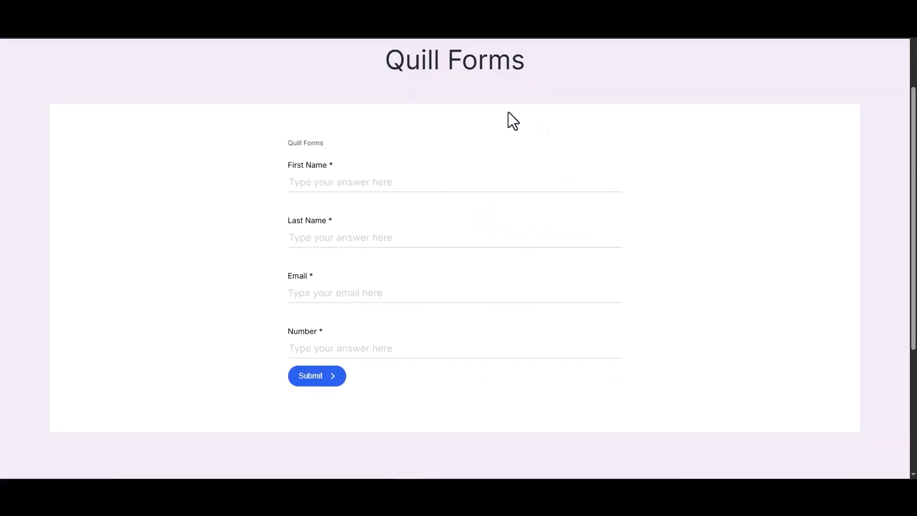
Submit a second Quill Forms entry for Bit Integrations with an e-mail and phone number
click(440, 181)
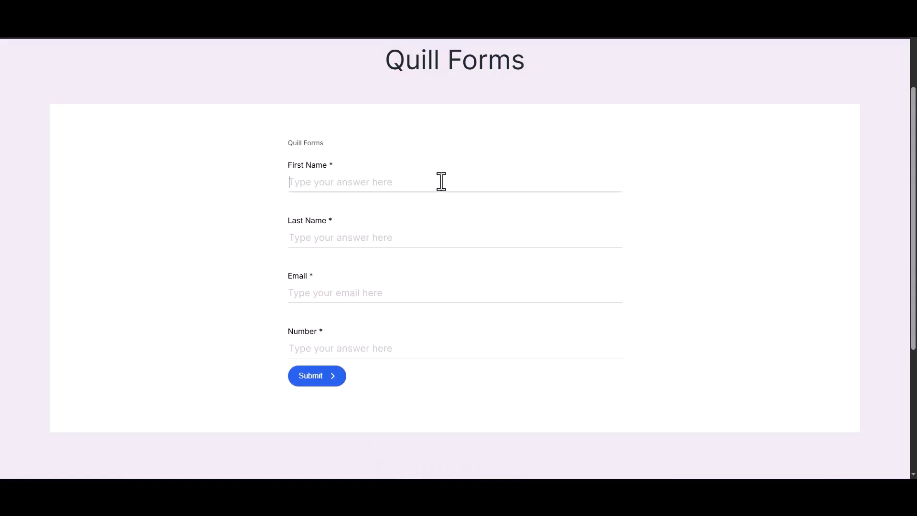
text(Bit)
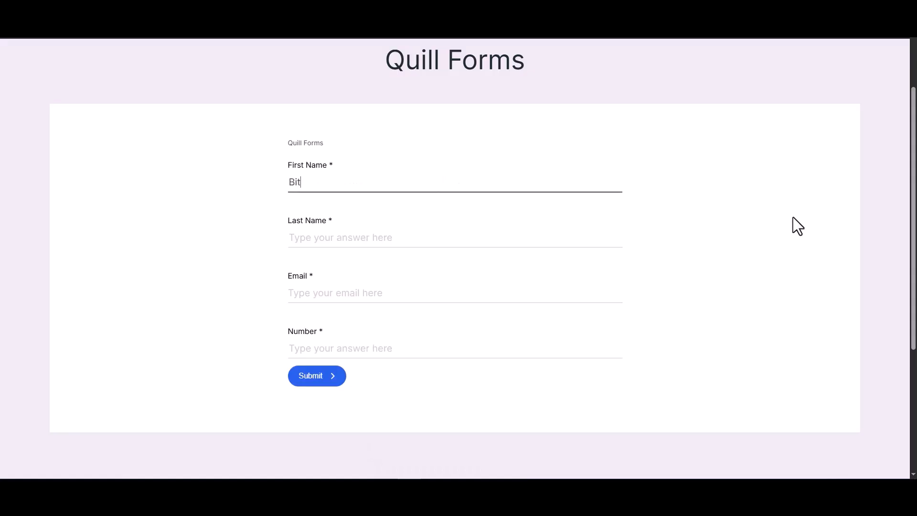
click(610, 241)
text(In)
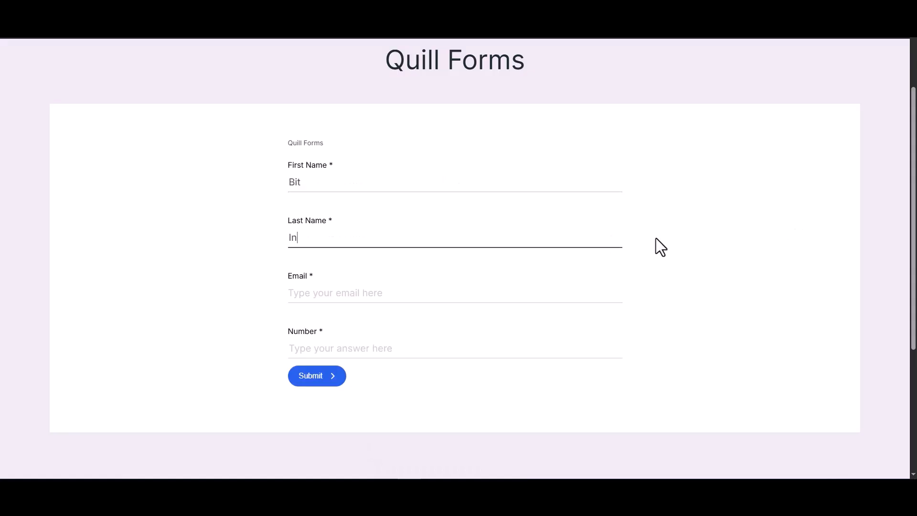
text(tegrations)
click(608, 289)
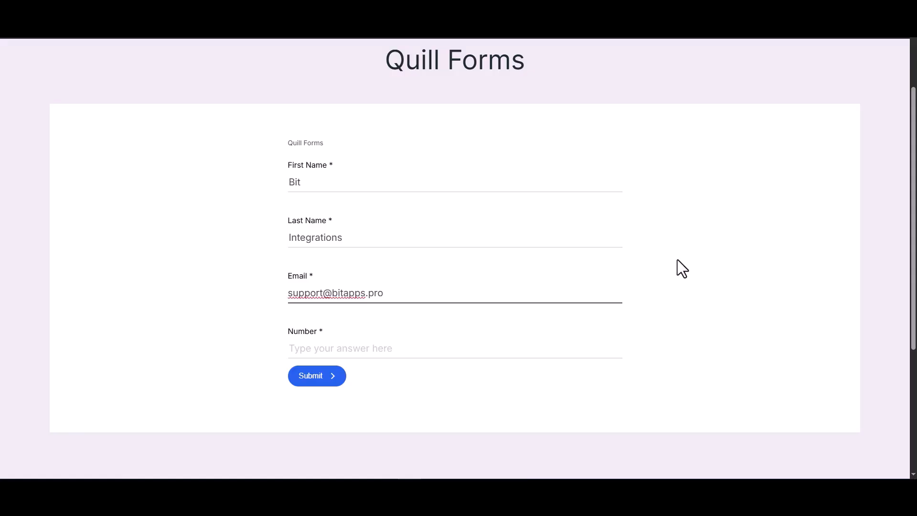
click(582, 342)
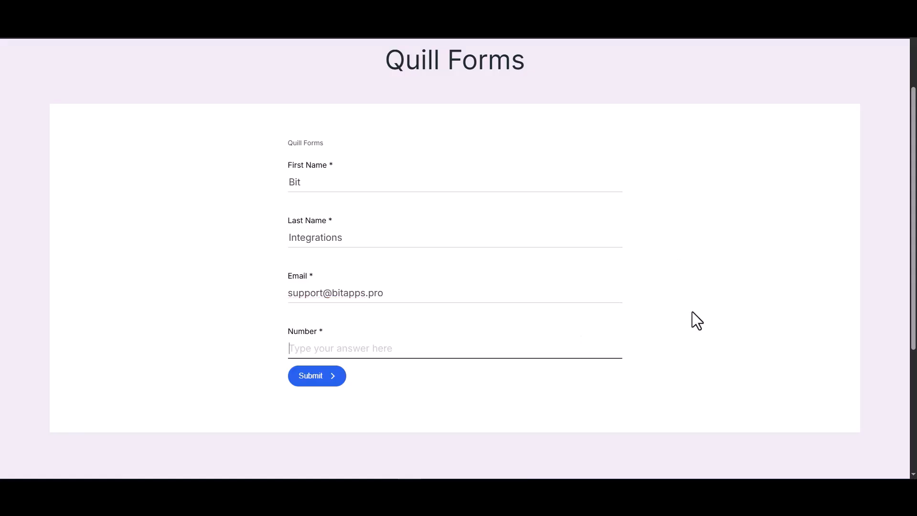
text(444555666)
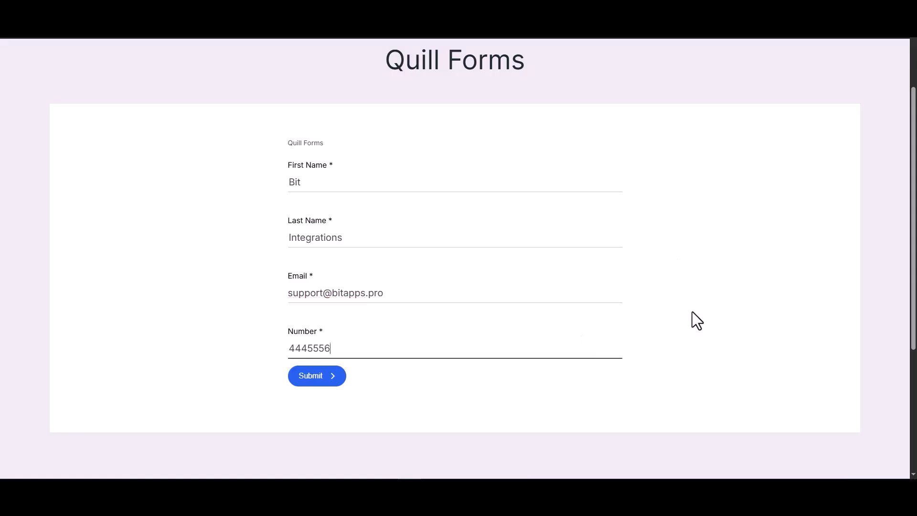
click(322, 385)
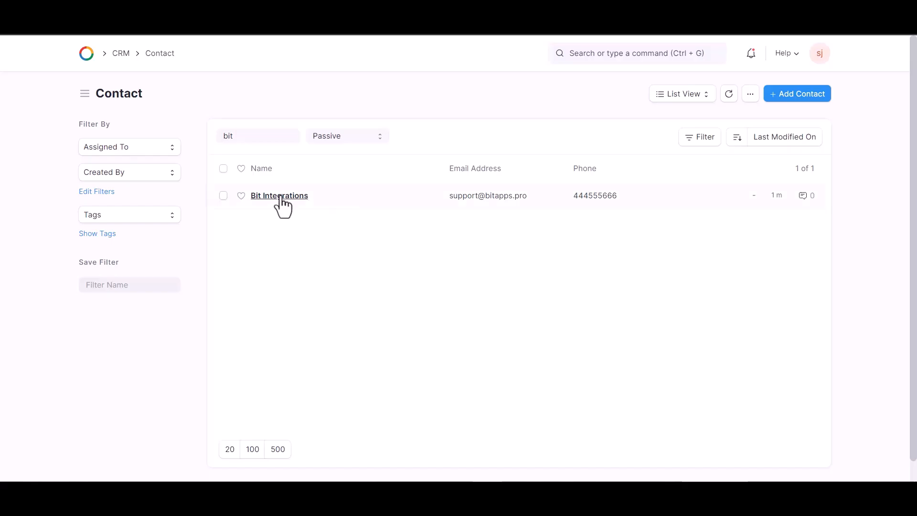
Open the Bit Integrations contact record in OneHashCRM to confirm its phone and mobile 444555666
click(382, 198)
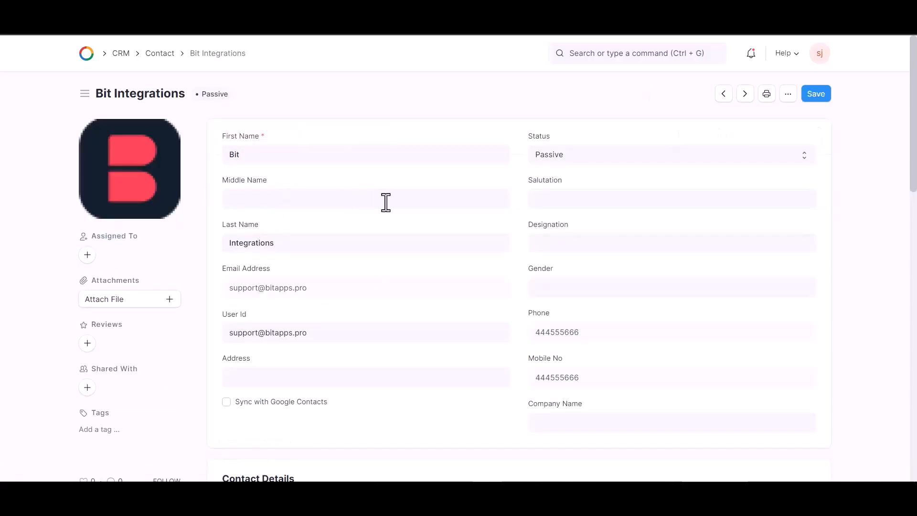